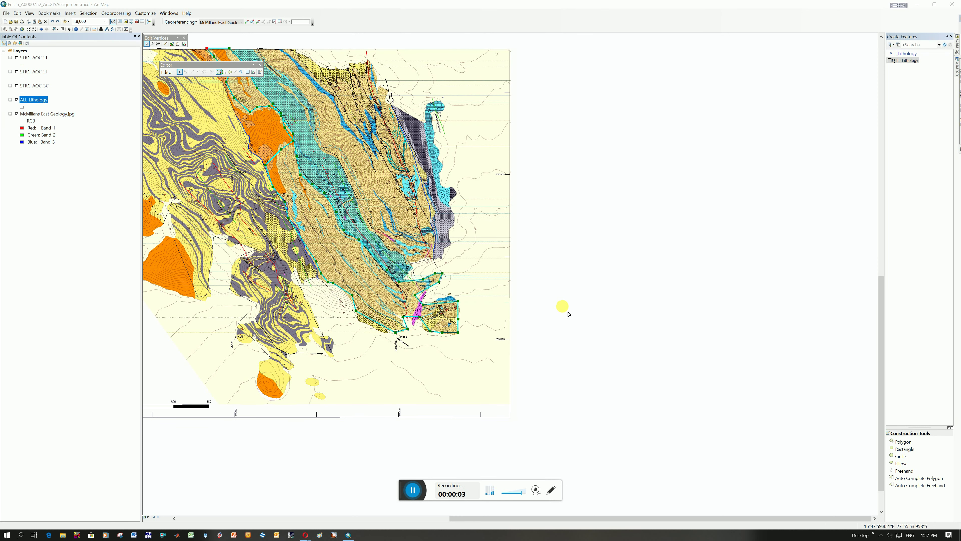
# Close the vertex sketch and select the lithology polygon along the blue carbonate strip.
pyautogui.rightClick(403, 364)
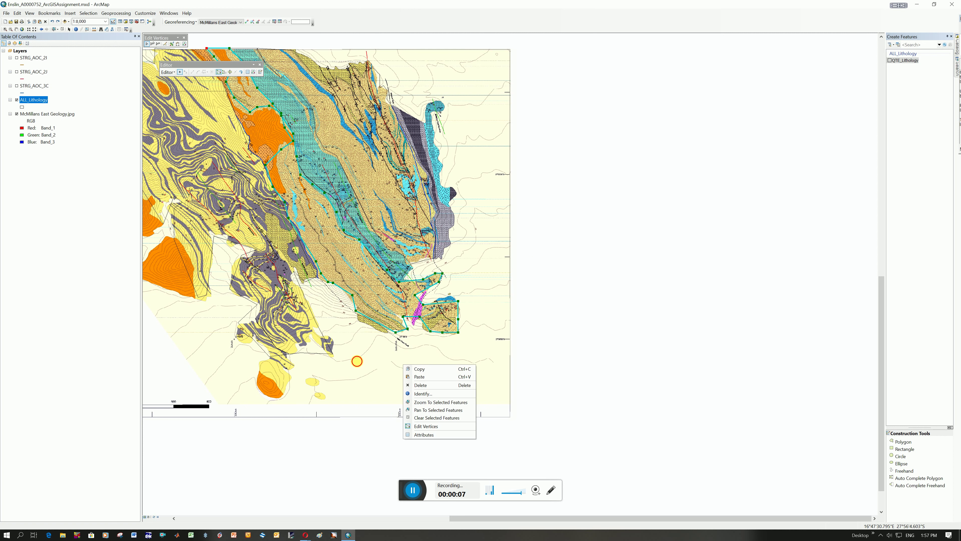
pyautogui.click(357, 361)
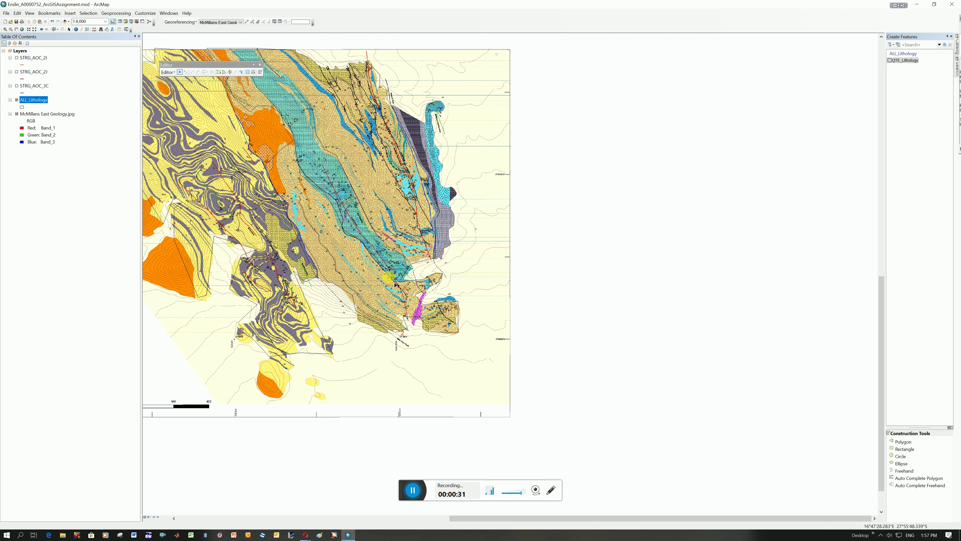
pyautogui.click(338, 286)
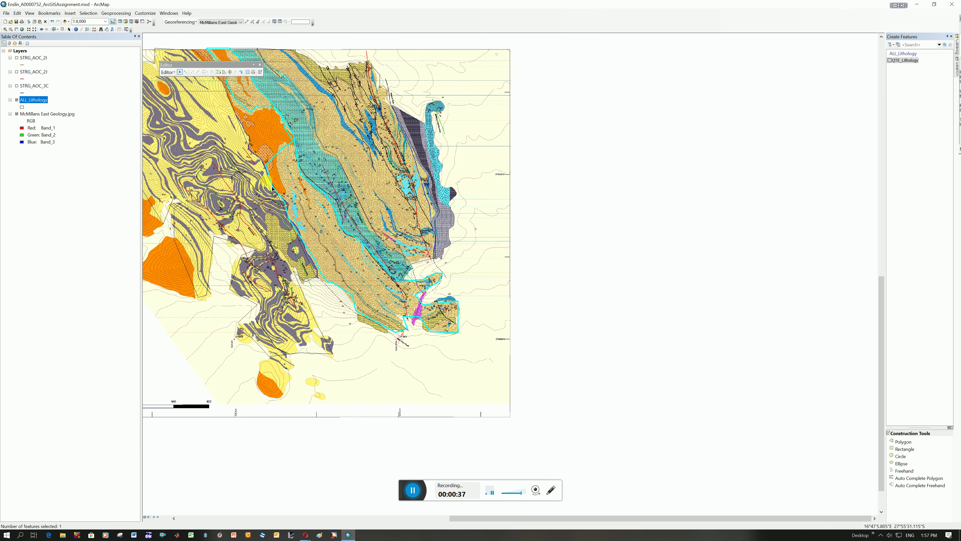
# Pan the map right and down so the whole McMillans East Geology sheet and legend show.
pyautogui.click(16, 29)
pyautogui.moveTo(206, 187); pyautogui.dragTo(338, 209)
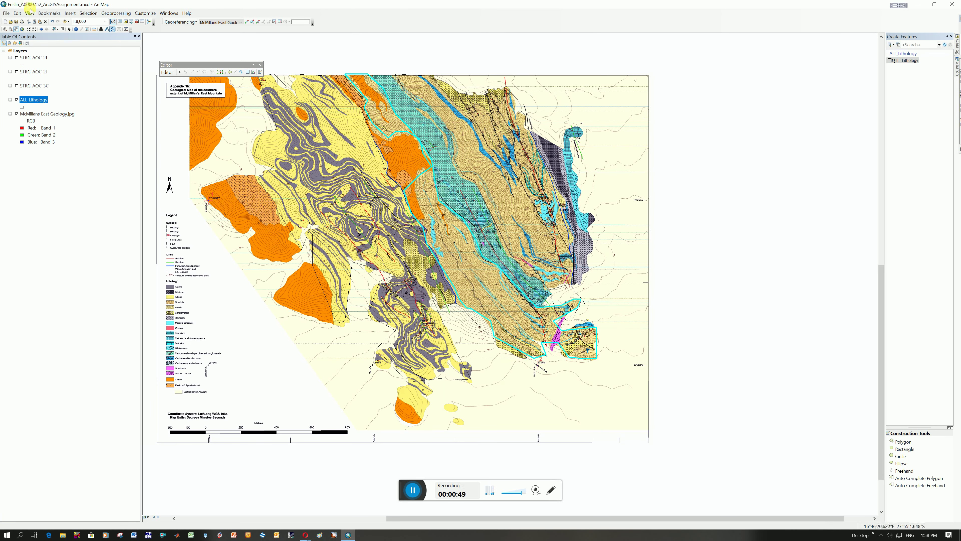
pyautogui.click(69, 29)
# Open the ALL_Lithology attribute table and shrink its window off the map.
pyautogui.rightClick(31, 99)
pyautogui.click(61, 119)
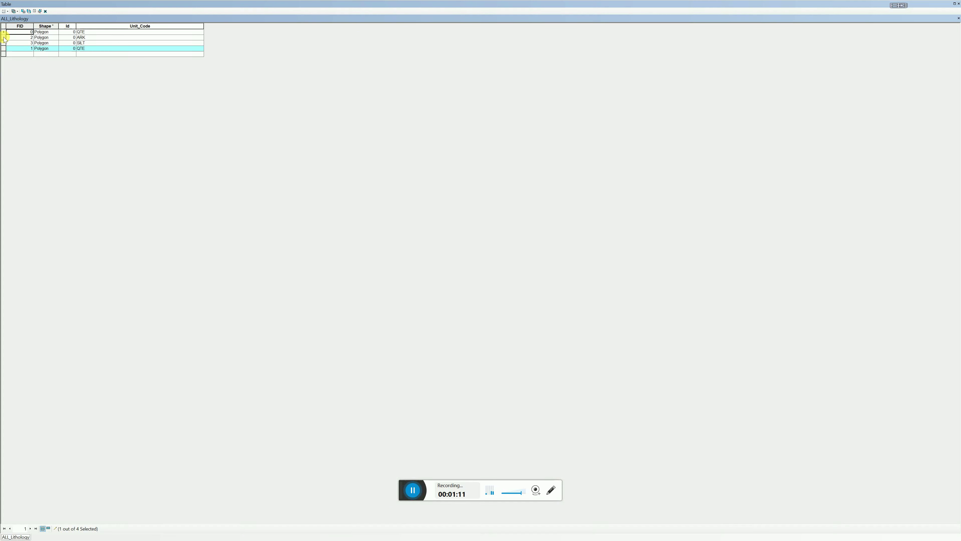
pyautogui.click(4, 37)
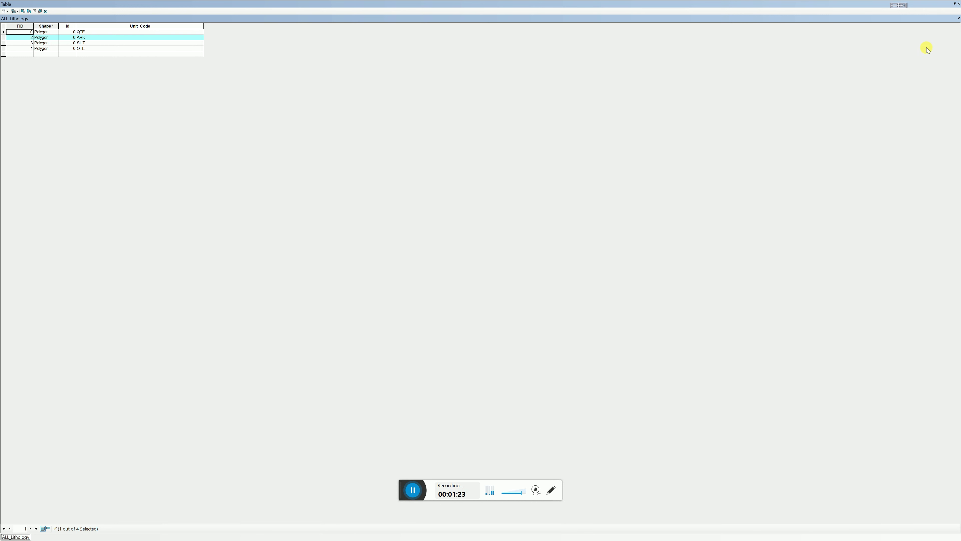
pyautogui.press('super+Down')
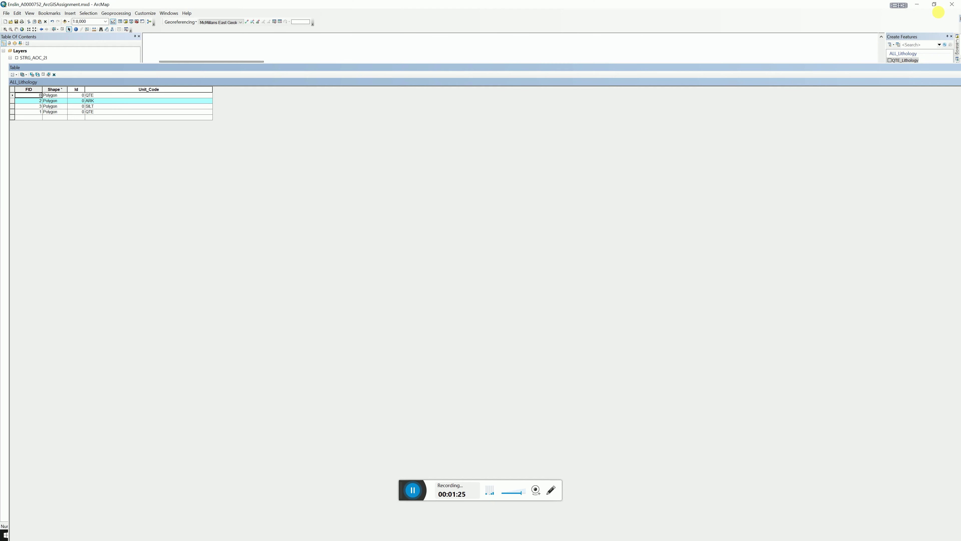
pyautogui.moveTo(242, 67); pyautogui.dragTo(324, 291)
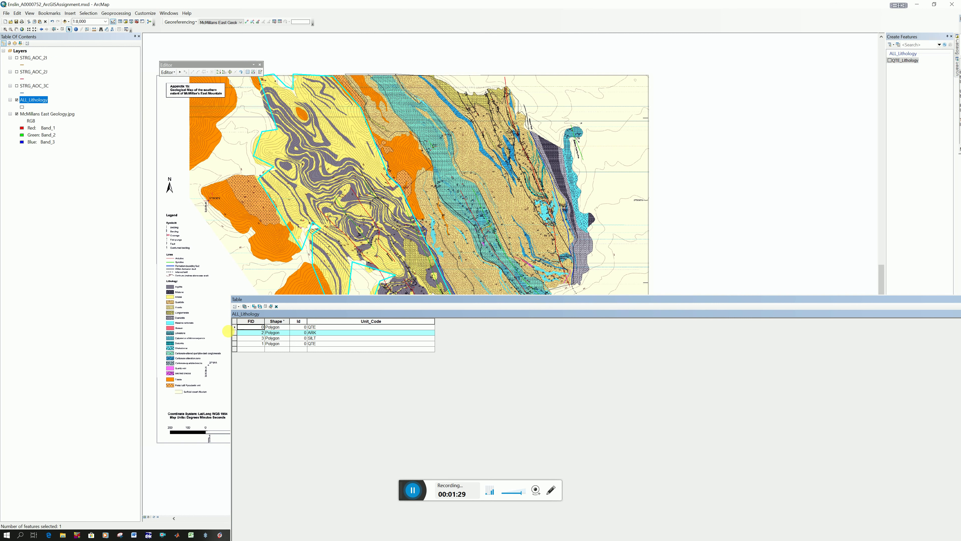
# Select the FID 1 QTE record and dock the table along the bottom.
pyautogui.click(235, 327)
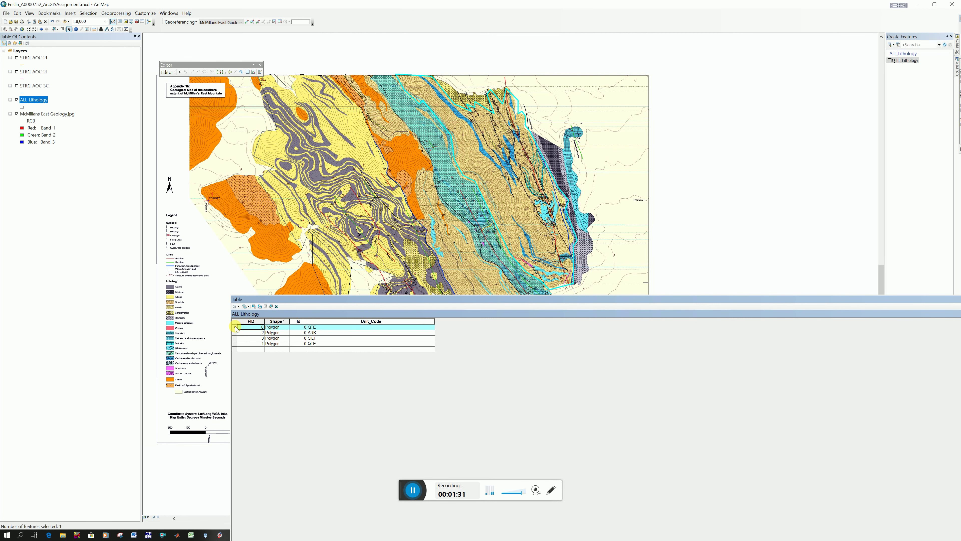
pyautogui.click(235, 343)
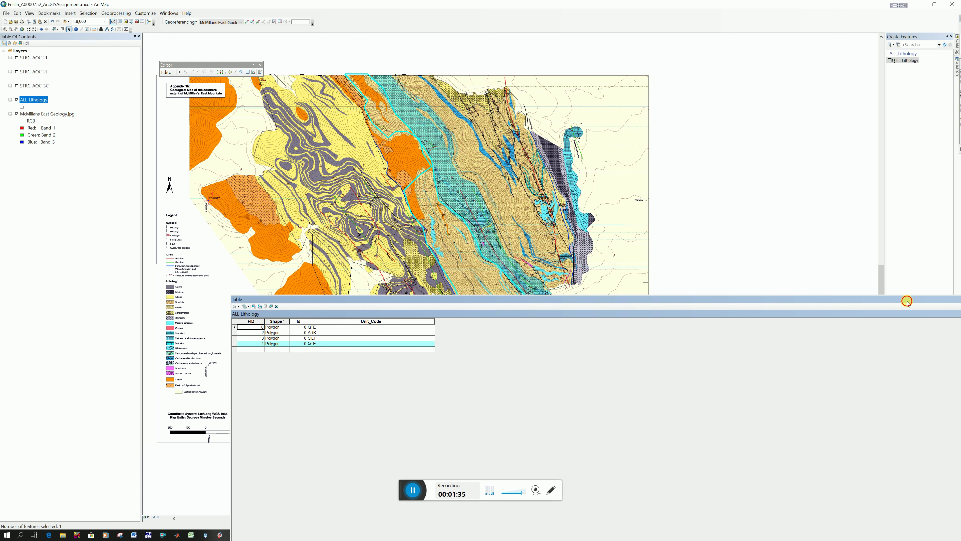
pyautogui.moveTo(907, 302); pyautogui.dragTo(687, 288)
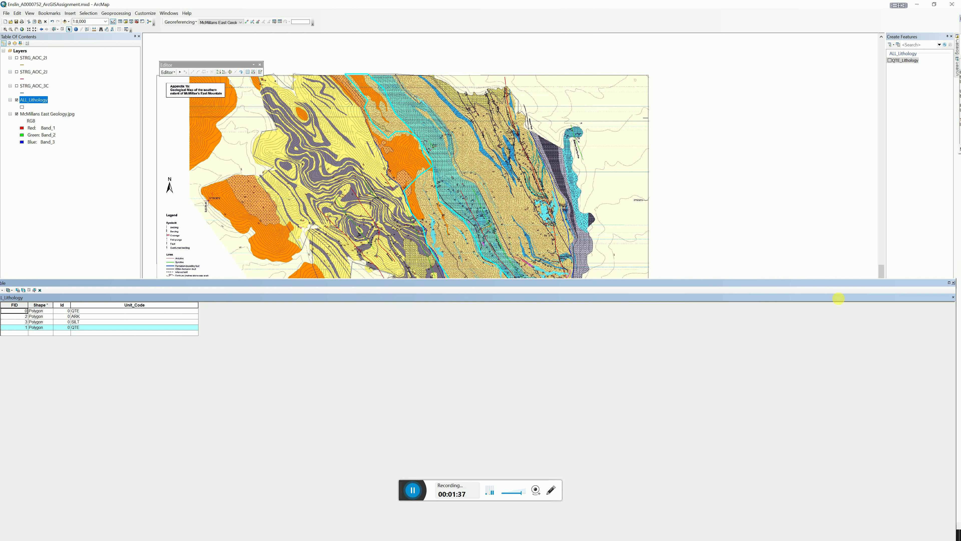
pyautogui.moveTo(839, 298); pyautogui.dragTo(401, 218)
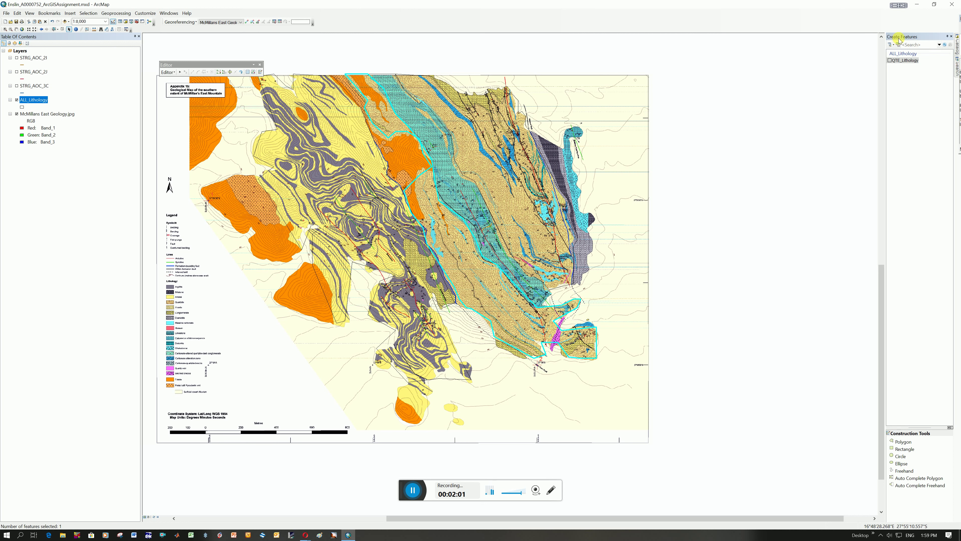
# Pick the QTE_Lithology template and show the selected polygon's vertices with Edit Vertices.
pyautogui.click(900, 61)
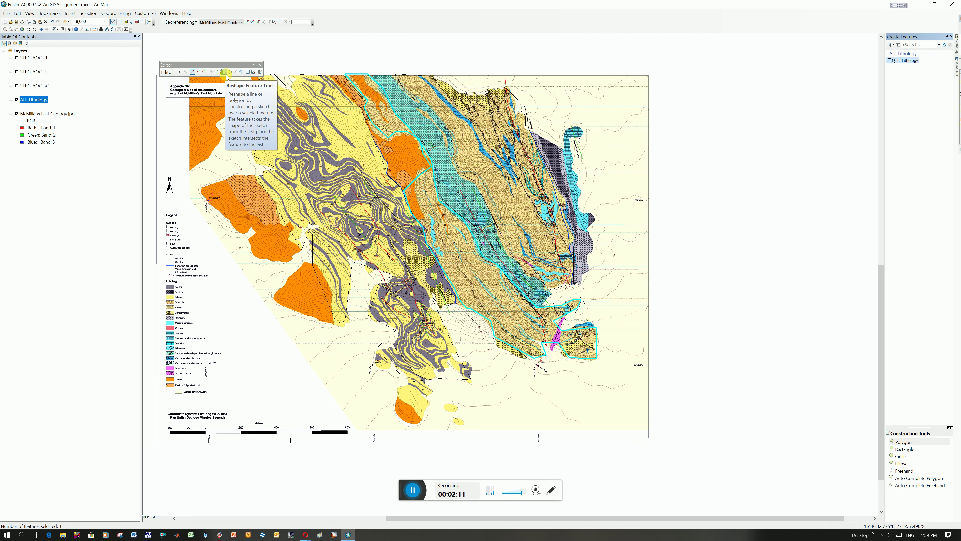
pyautogui.click(167, 71)
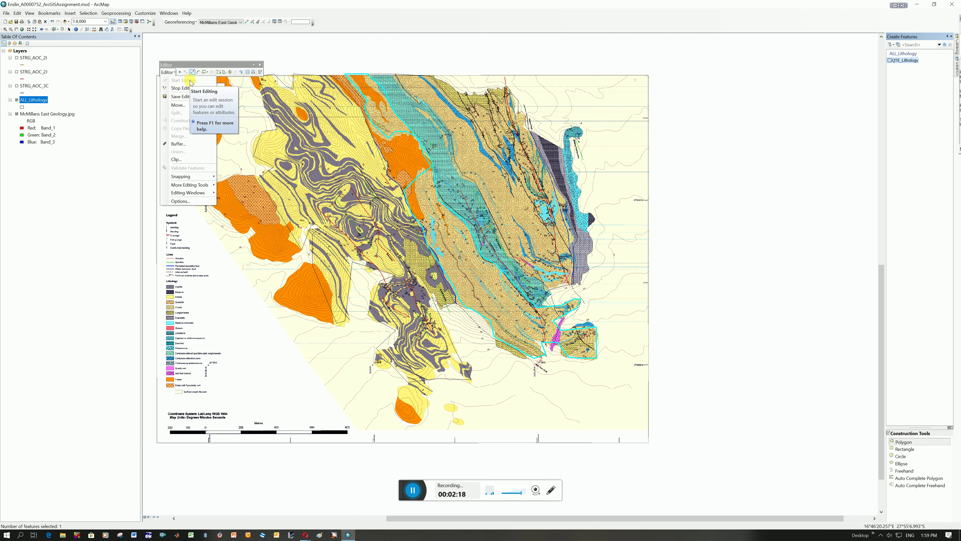
pyautogui.click(910, 62)
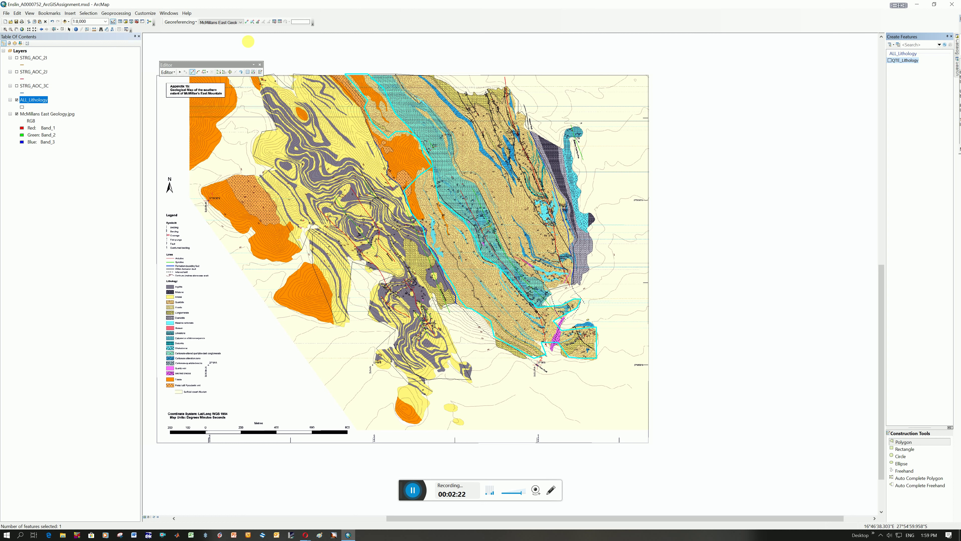
pyautogui.click(219, 73)
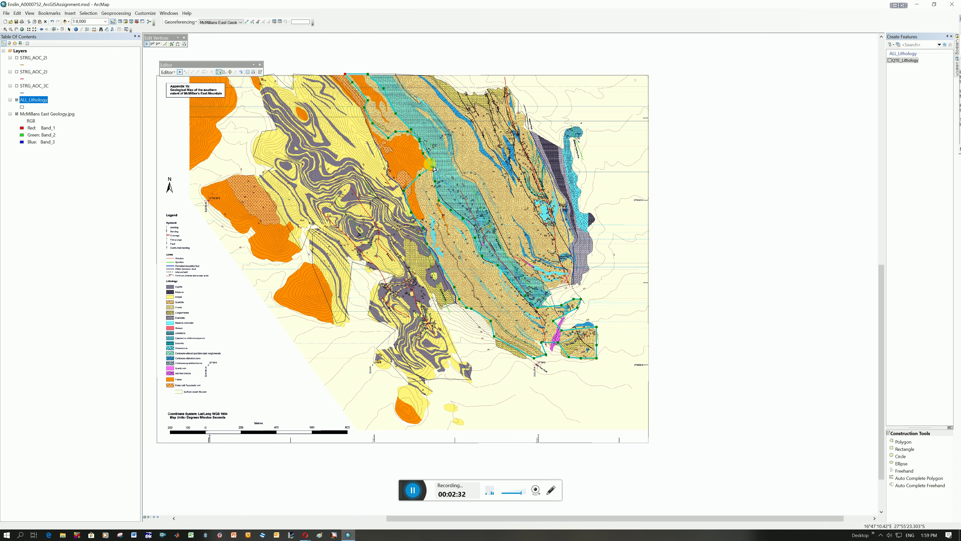
# Click through the overlapping lithology polygons on the map to pick the eastern one.
pyautogui.click(426, 184)
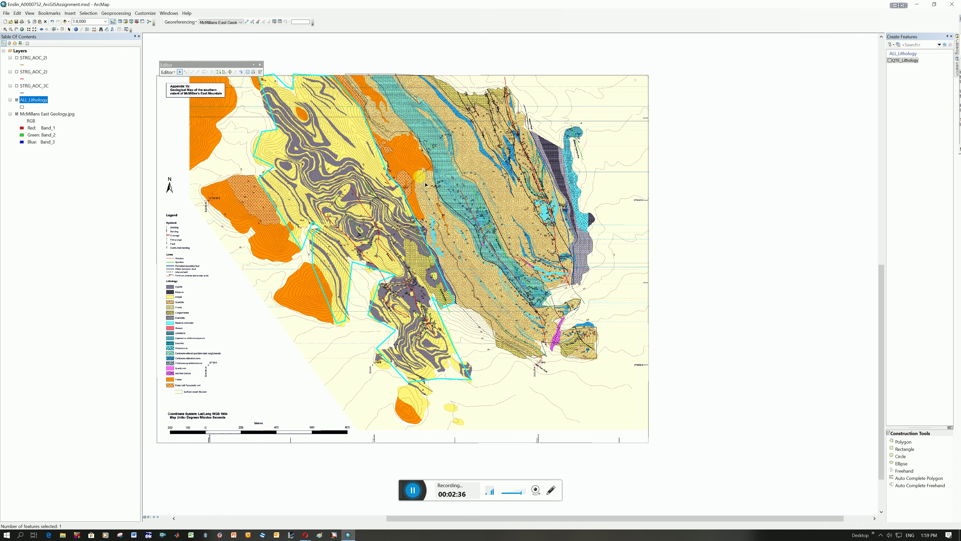
pyautogui.click(426, 183)
pyautogui.click(426, 183)
pyautogui.click(426, 184)
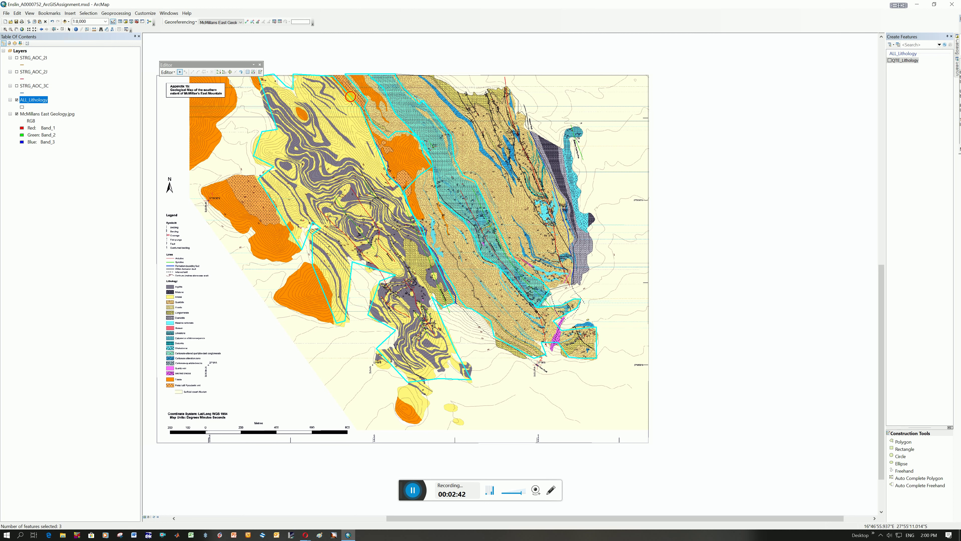
pyautogui.click(396, 105)
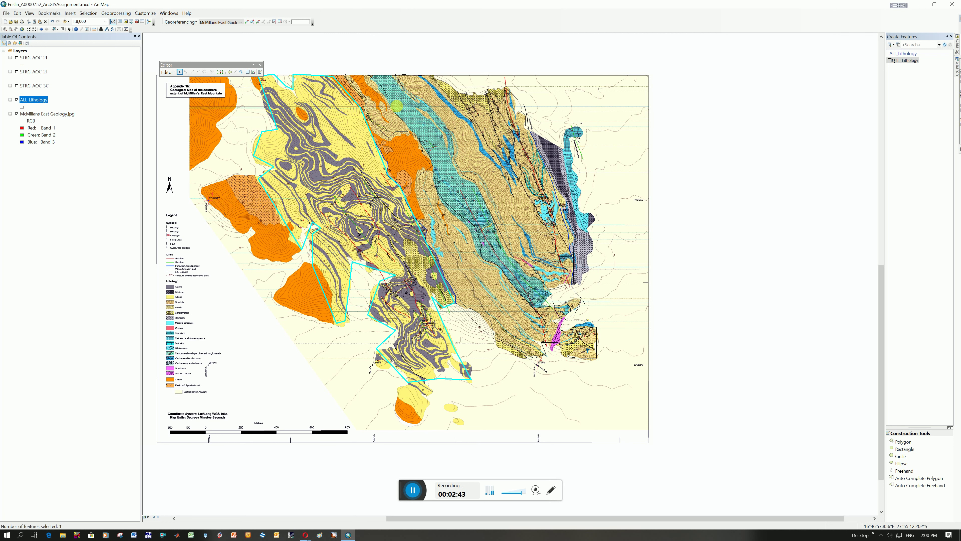
pyautogui.click(431, 180)
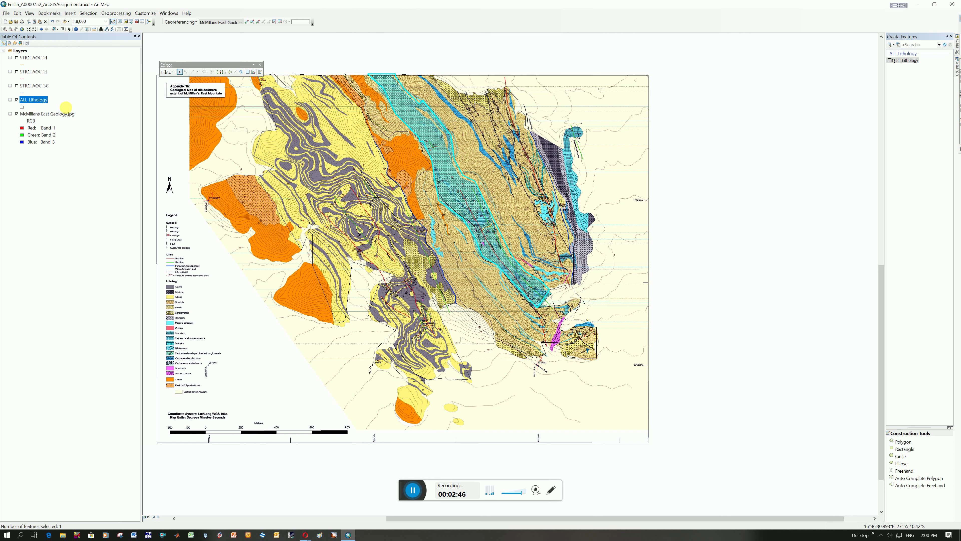
# Reopen the ALL_Lithology attribute table, select the FID 1 QTE row, and close it.
pyautogui.rightClick(35, 101)
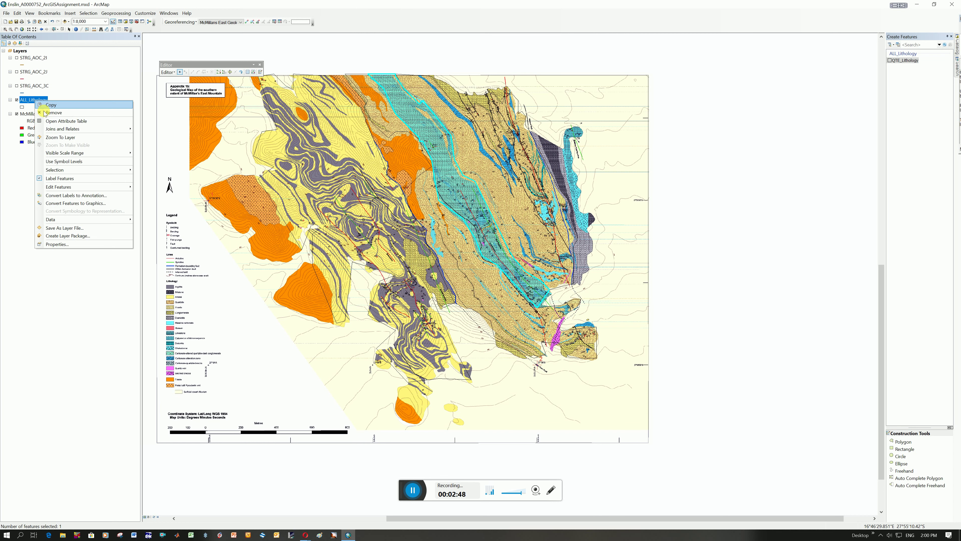
pyautogui.click(61, 121)
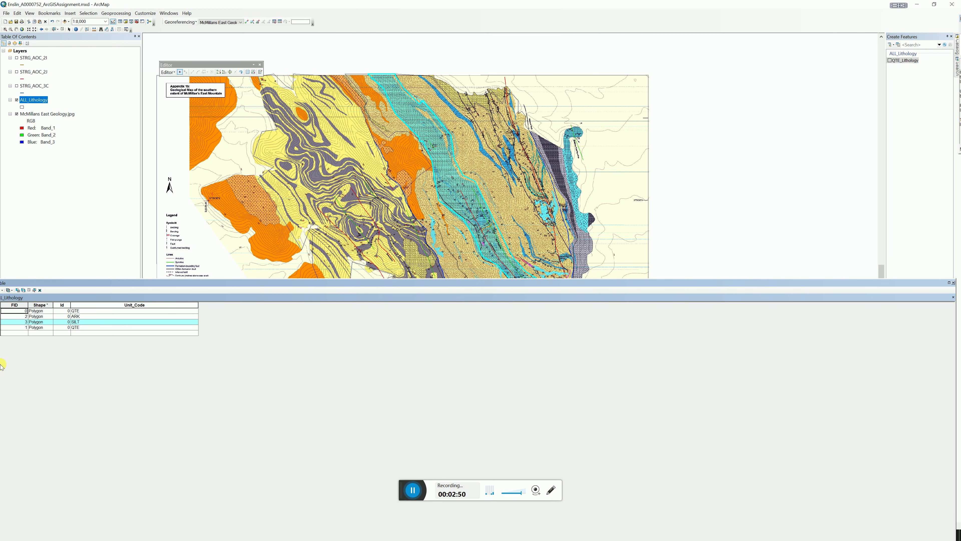
pyautogui.click(2, 328)
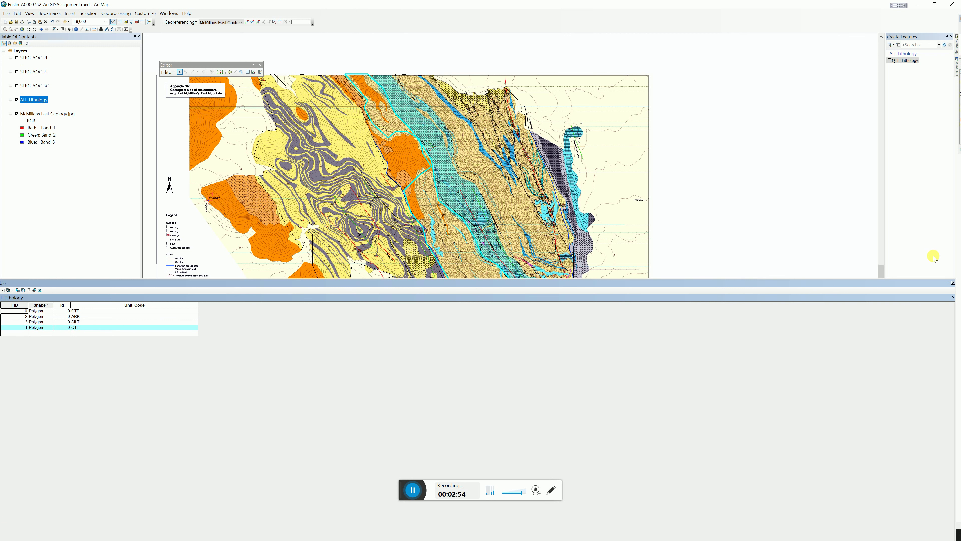
pyautogui.click(953, 283)
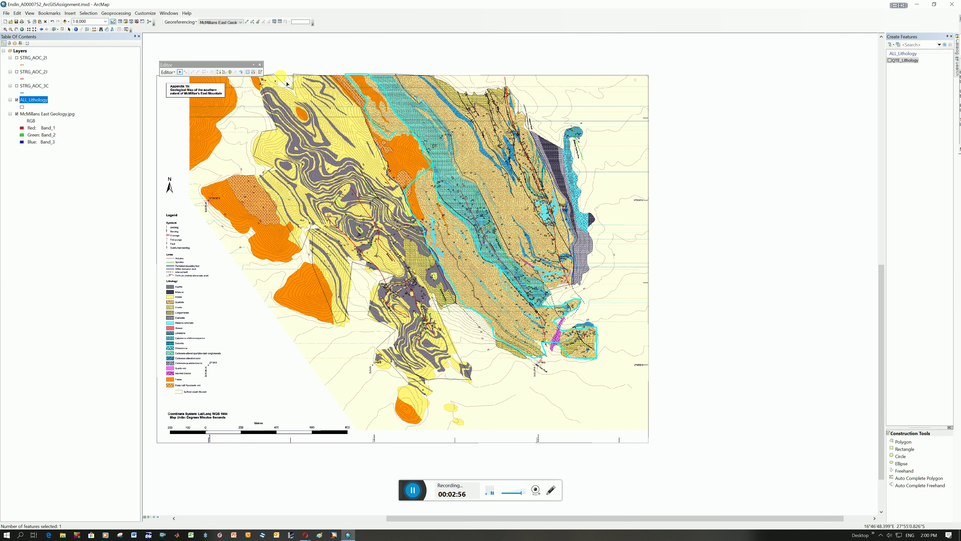
# Drag a QTE boundary vertex west toward the orange area.
pyautogui.click(218, 72)
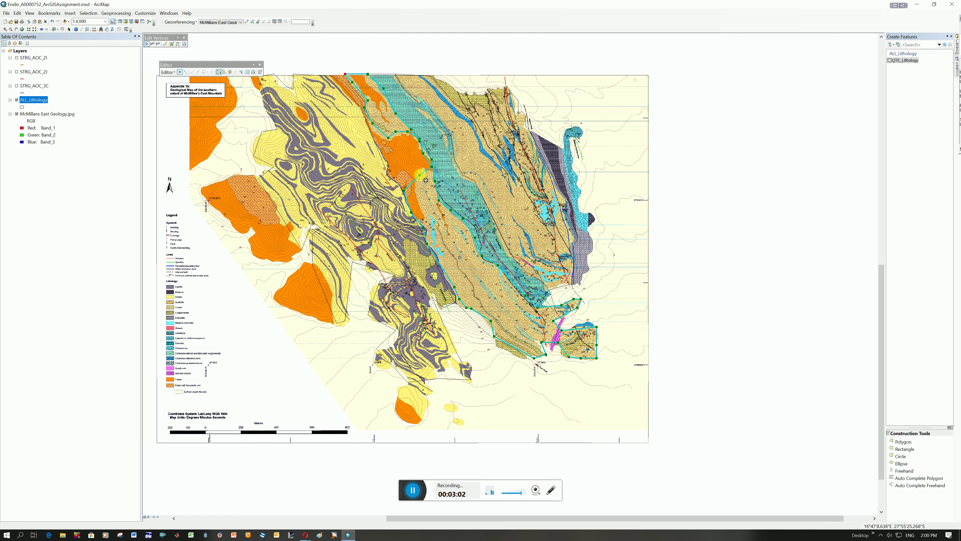
pyautogui.moveTo(419, 174); pyautogui.dragTo(383, 149)
pyautogui.click(373, 130)
pyautogui.doubleClick(394, 131)
pyautogui.click(378, 152)
pyautogui.doubleClick(378, 152)
# Delete the unwanted vertex and save the edits.
pyautogui.rightClick(386, 164)
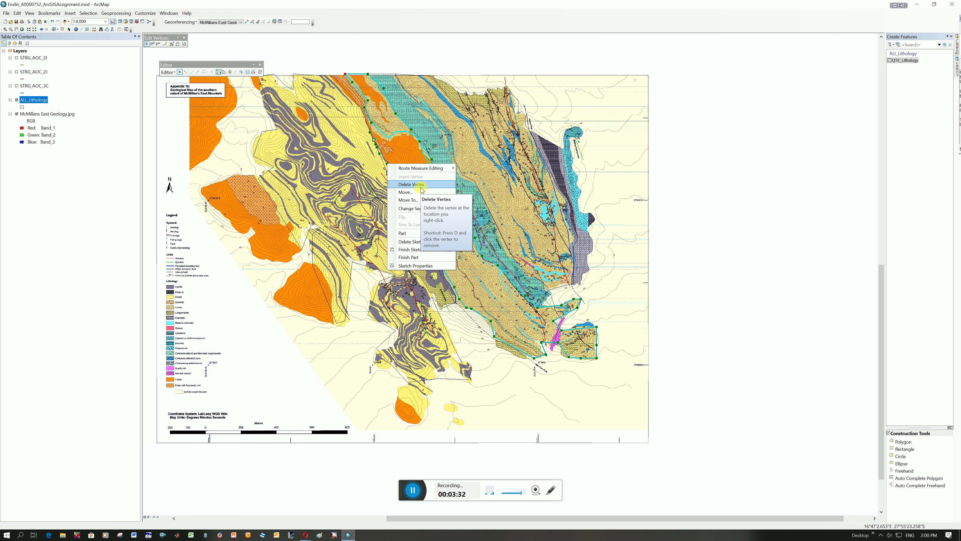
pyautogui.click(417, 250)
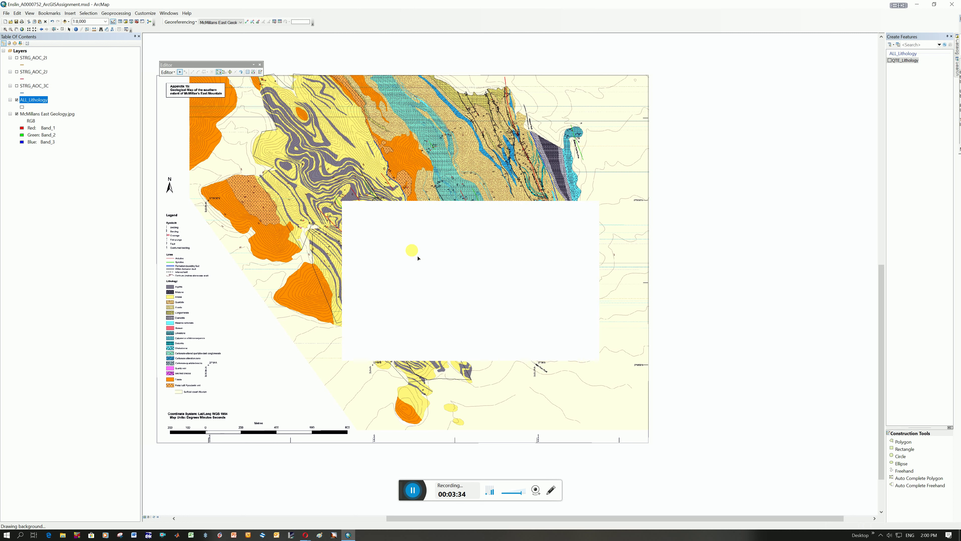
pyautogui.click(168, 72)
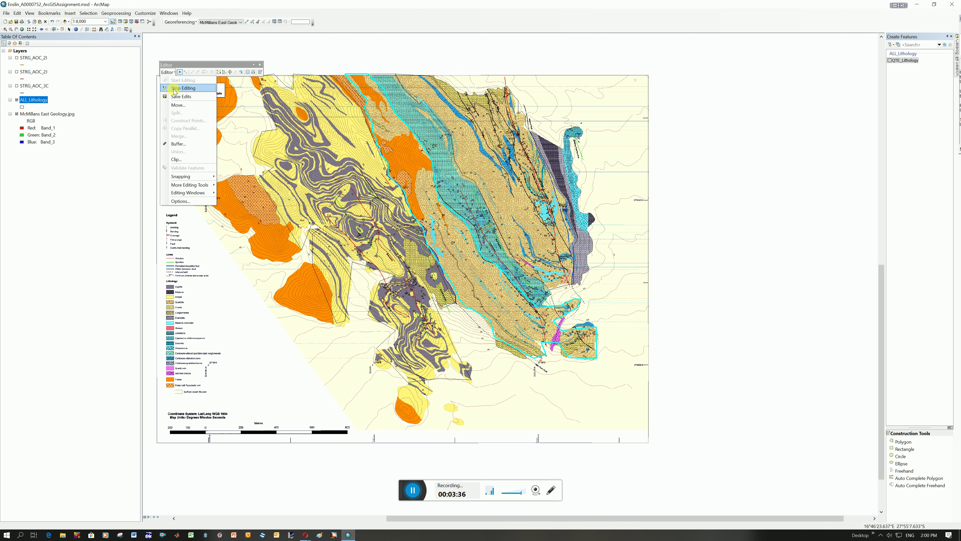
pyautogui.click(176, 97)
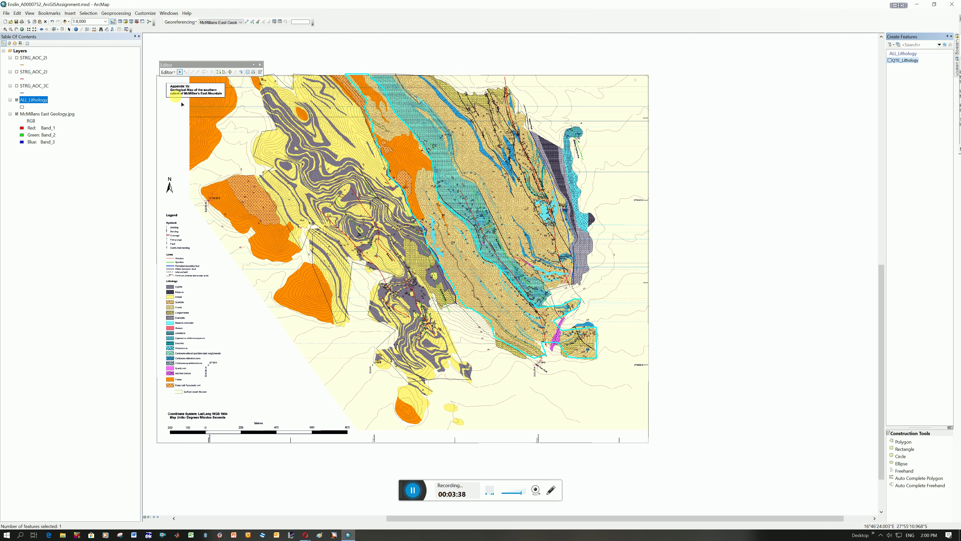